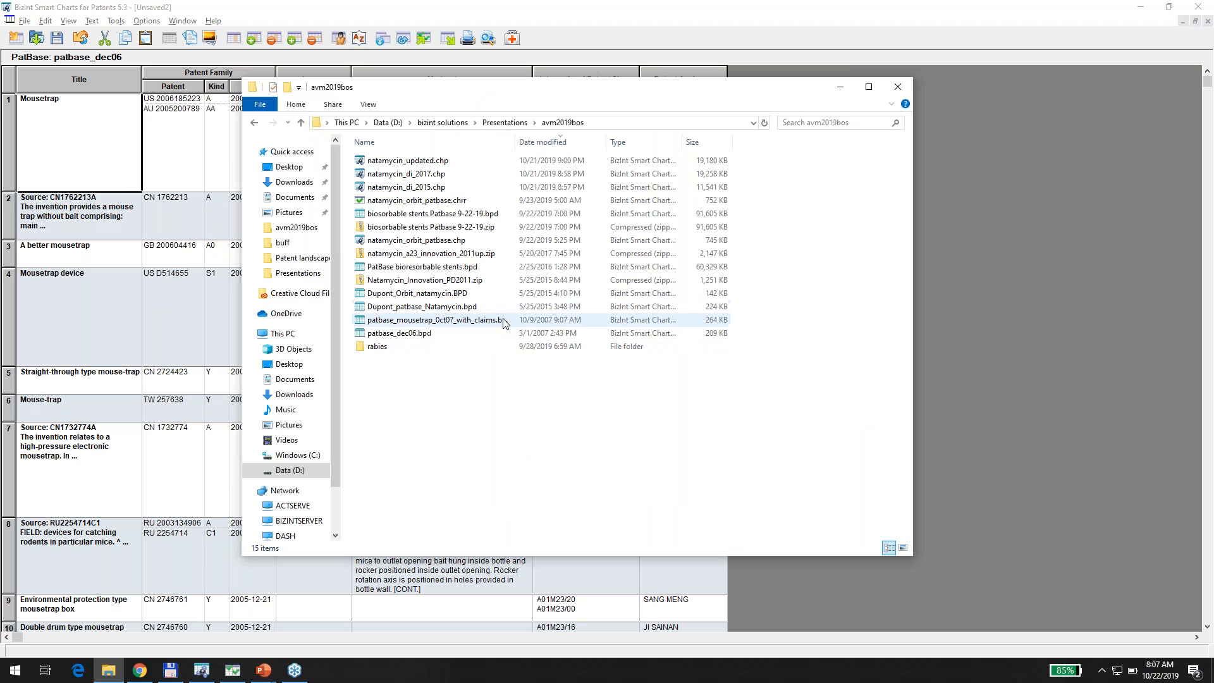
Import the 39 PatBase records from patbase_mousetrap_0ct07_with_claims.bpd as a new chart.
drag(504, 323, 969, 284)
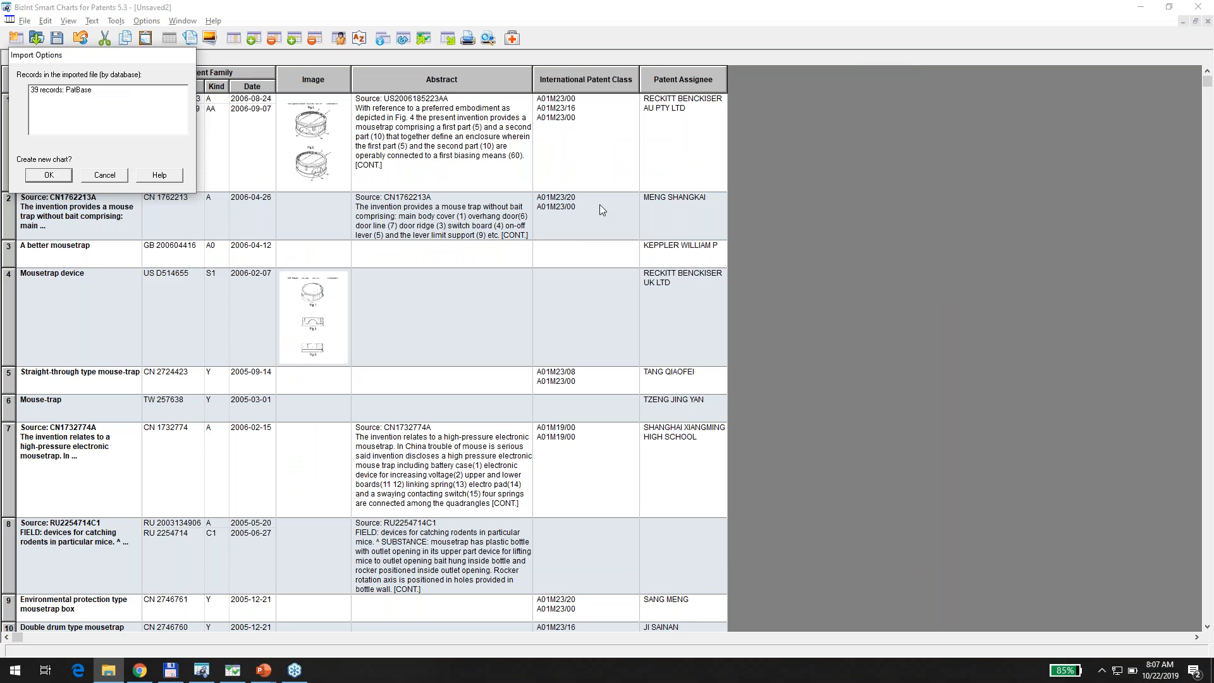
click(39, 177)
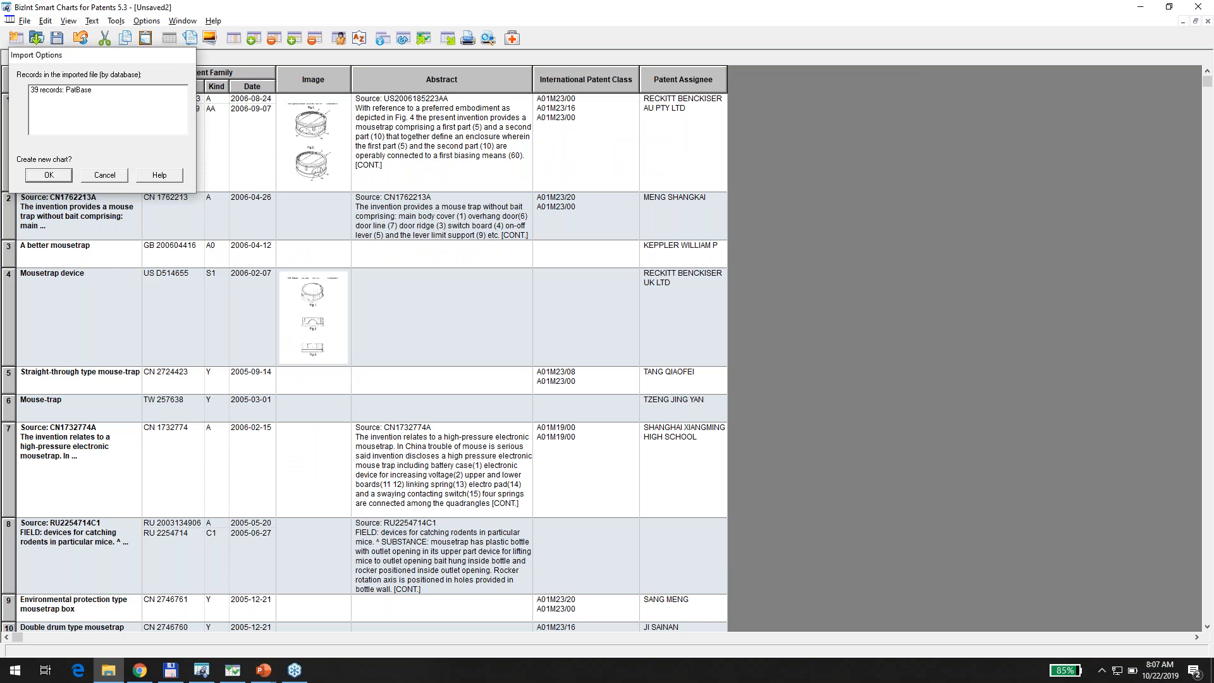
click(56, 195)
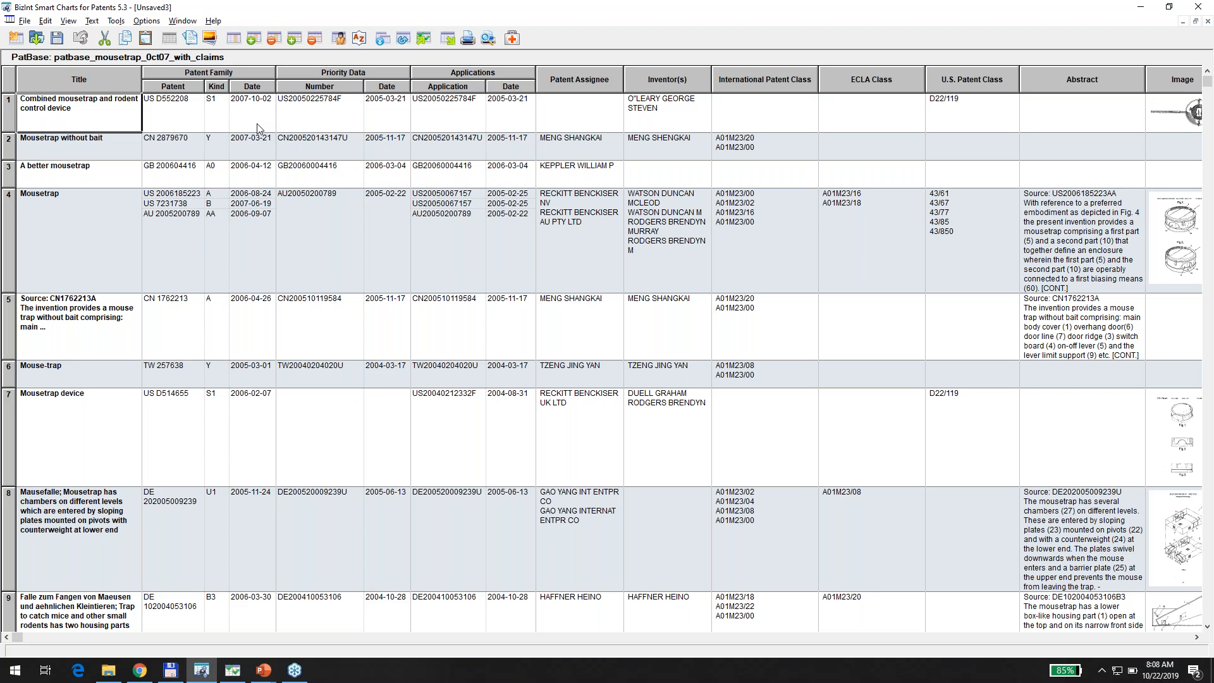
click(1196, 22)
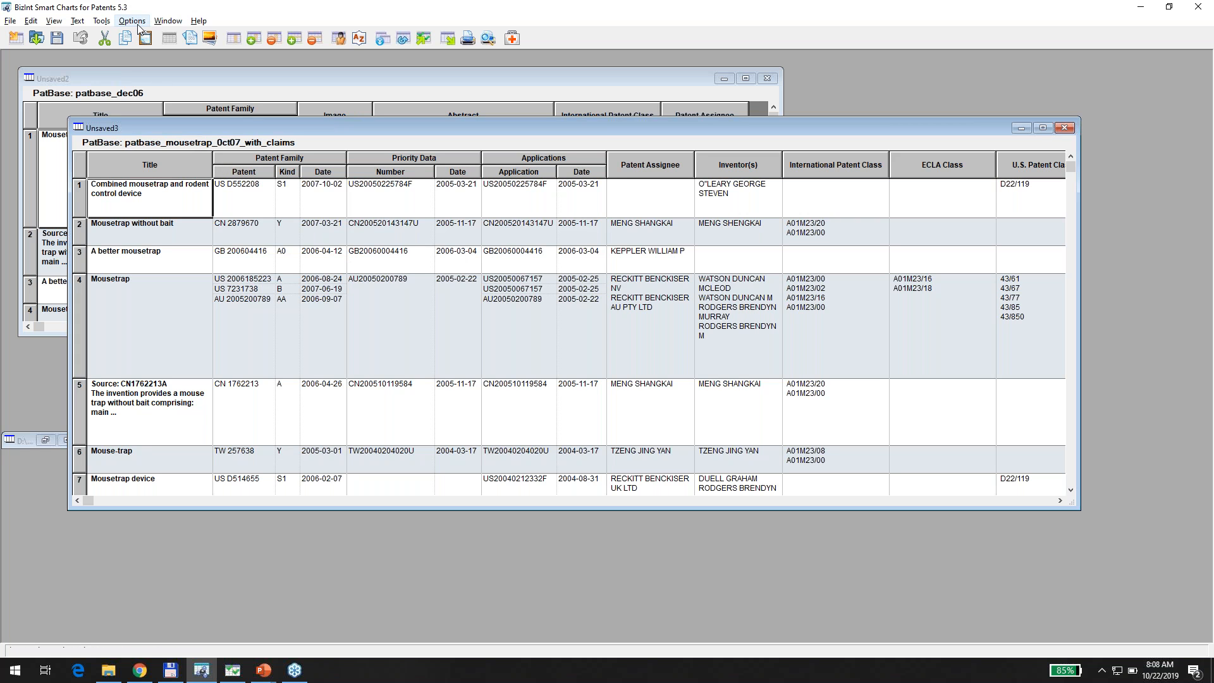
Launch the Update Chart Wizard via File > Update.
click(11, 22)
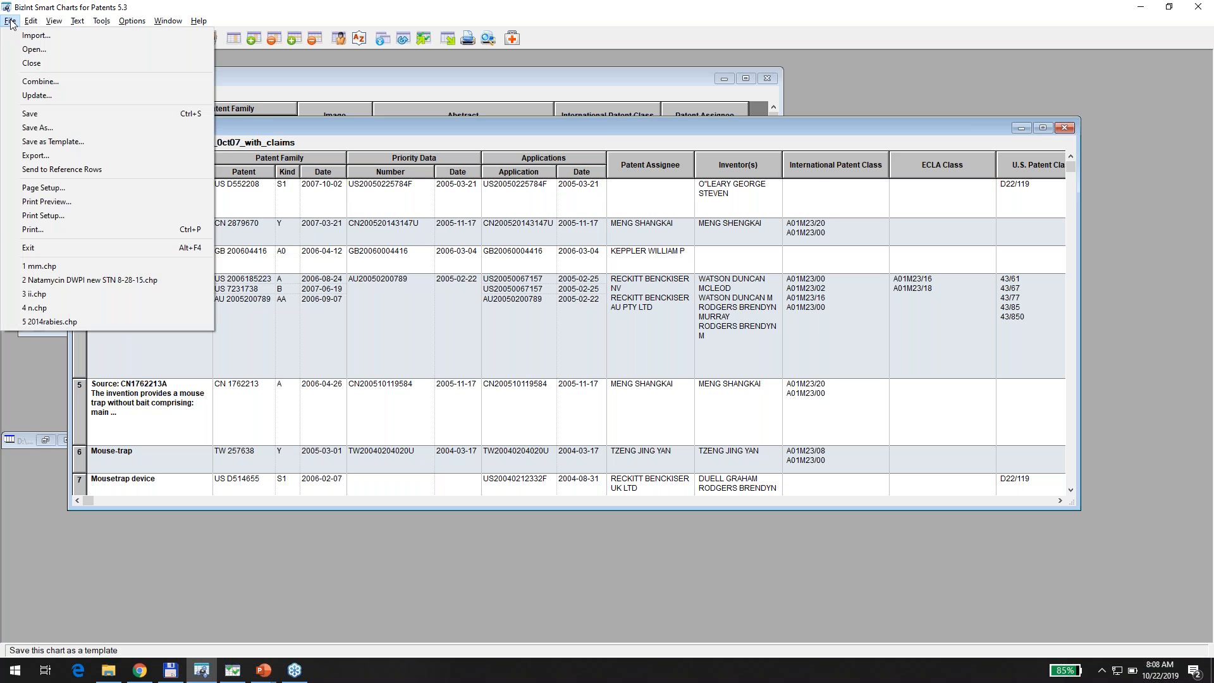
click(37, 95)
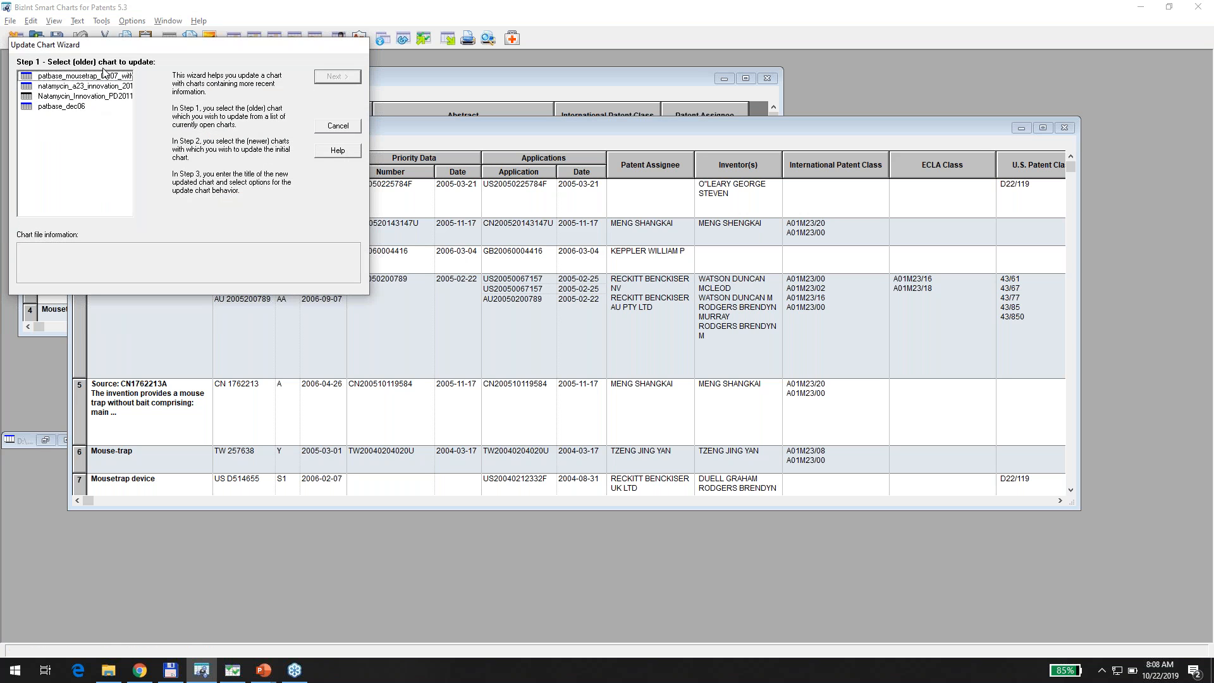
Choose patbase_dec06 as the chart to update and add the mousetrap chart as newer data.
click(70, 106)
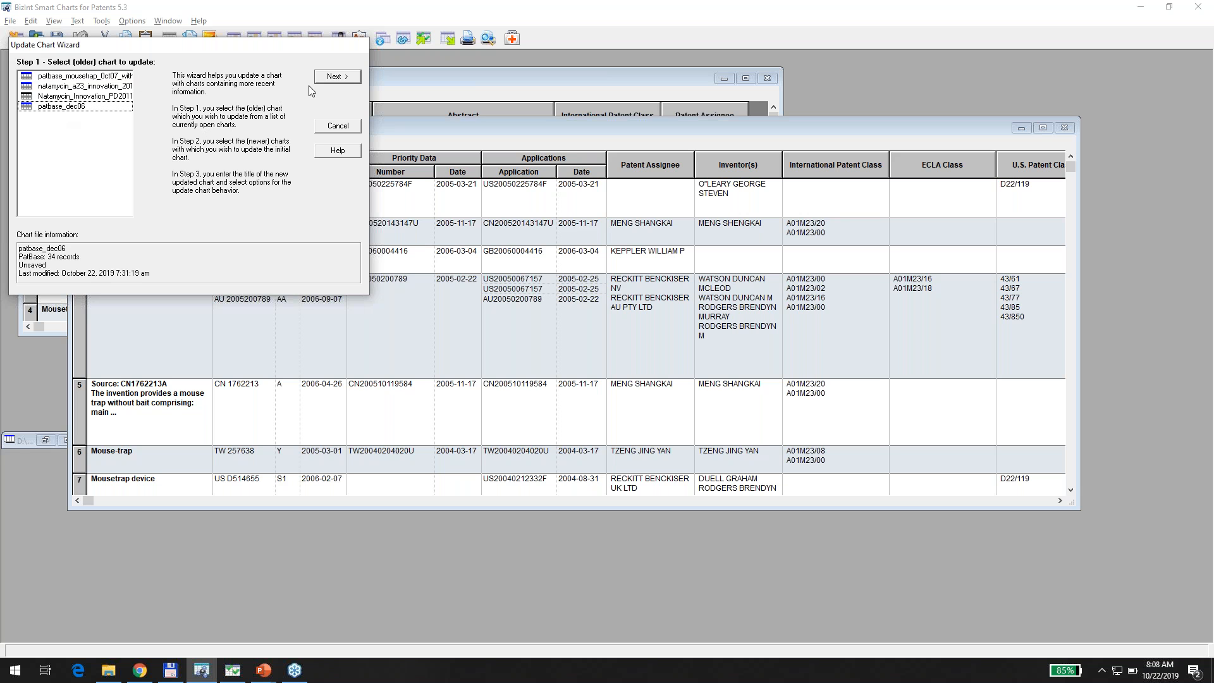
click(330, 79)
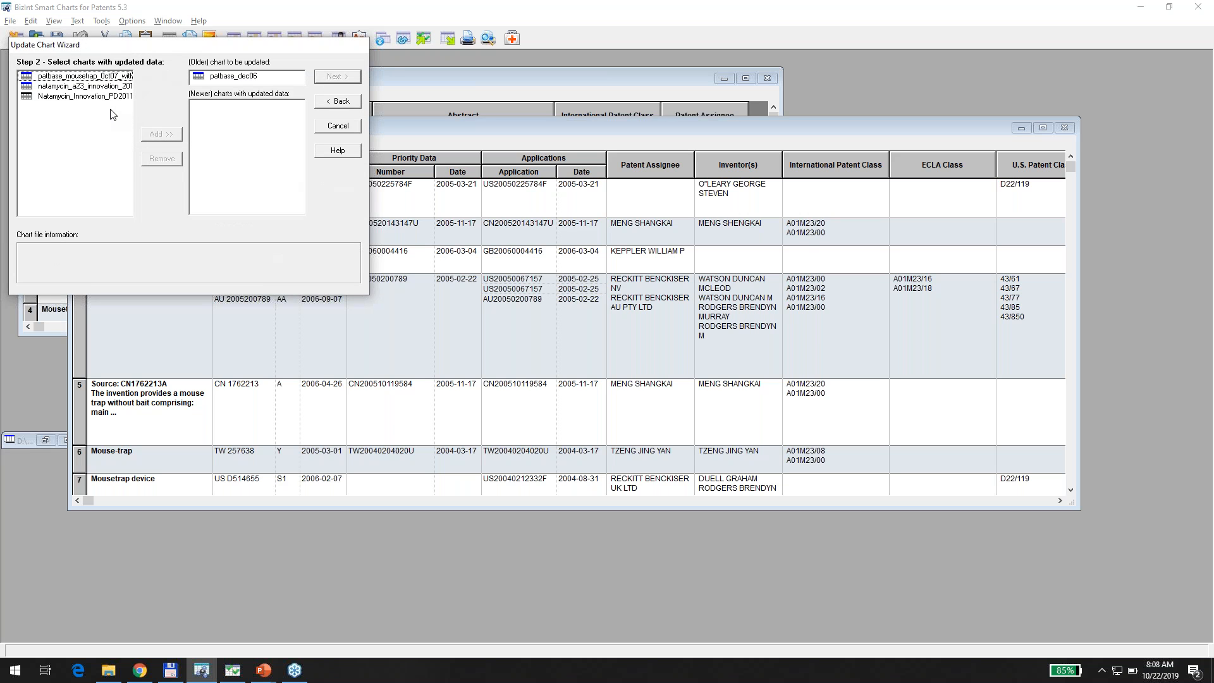
click(106, 76)
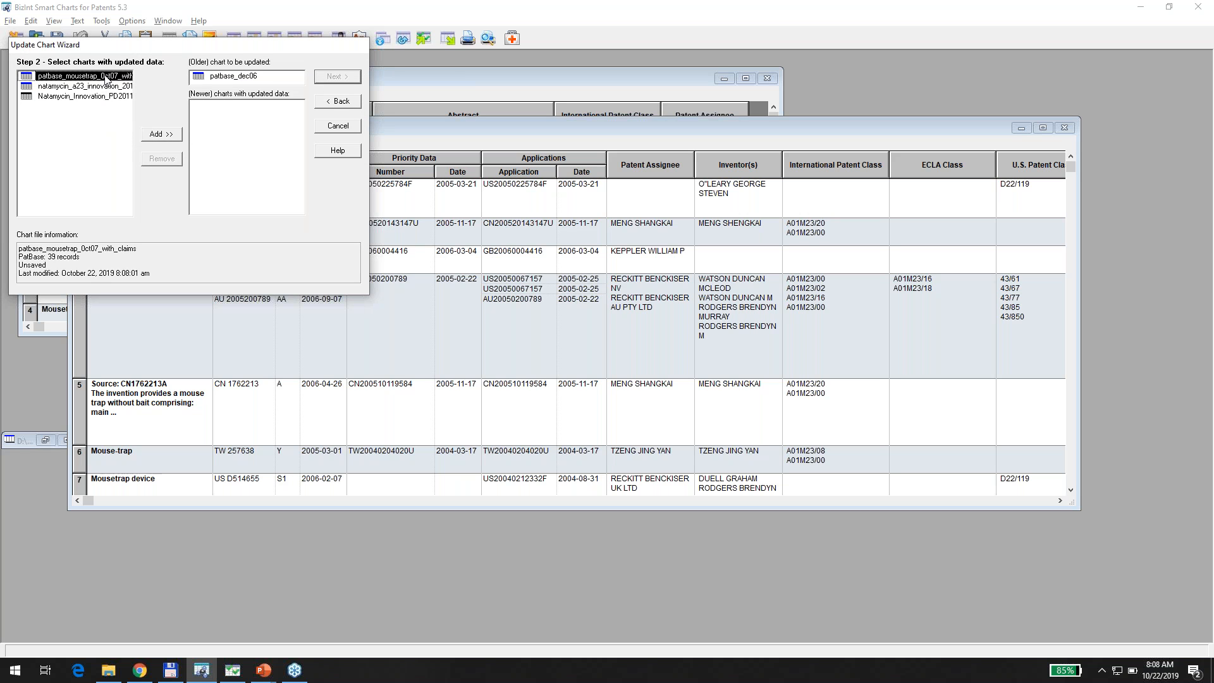
click(165, 135)
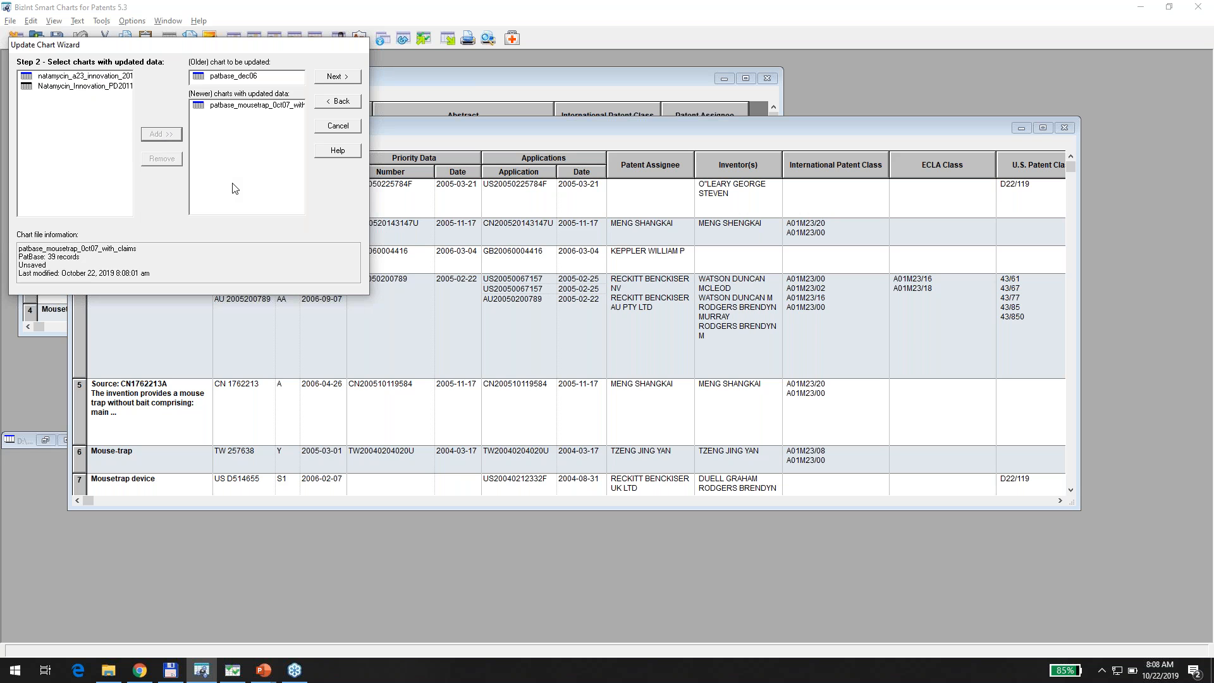
Title the updated chart 'Mousetraps - Updated 12/07' and create it.
click(339, 77)
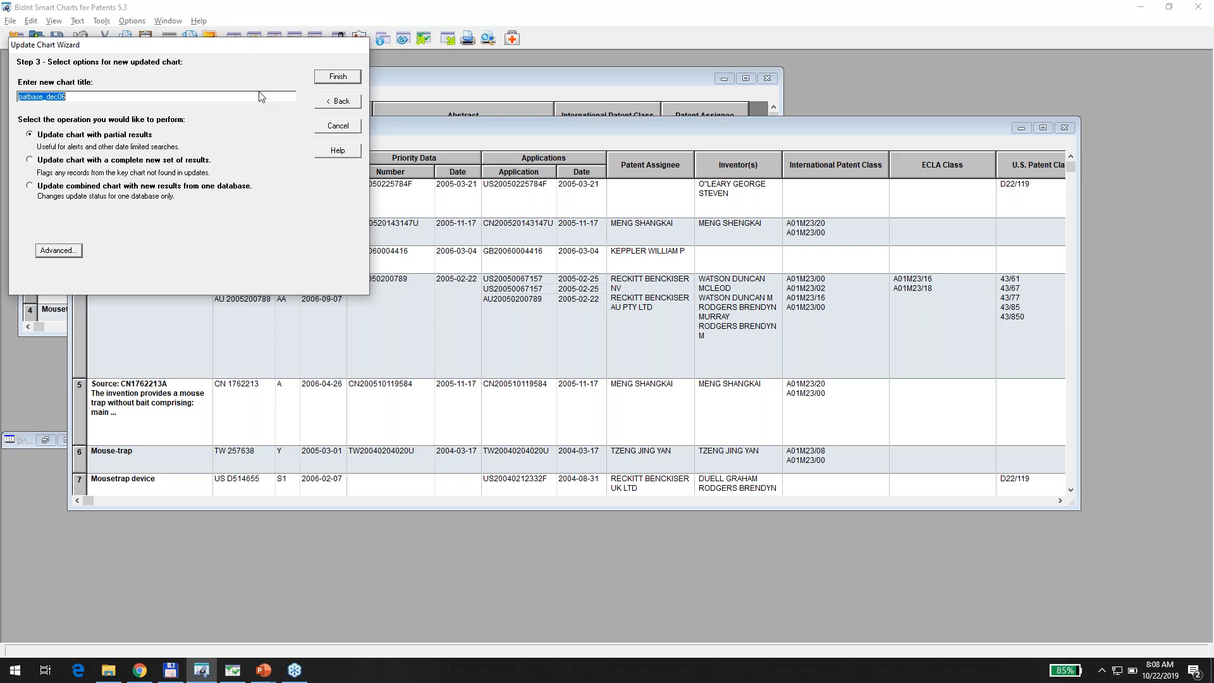
text(Mousetraps - Updated 12/07)
click(336, 76)
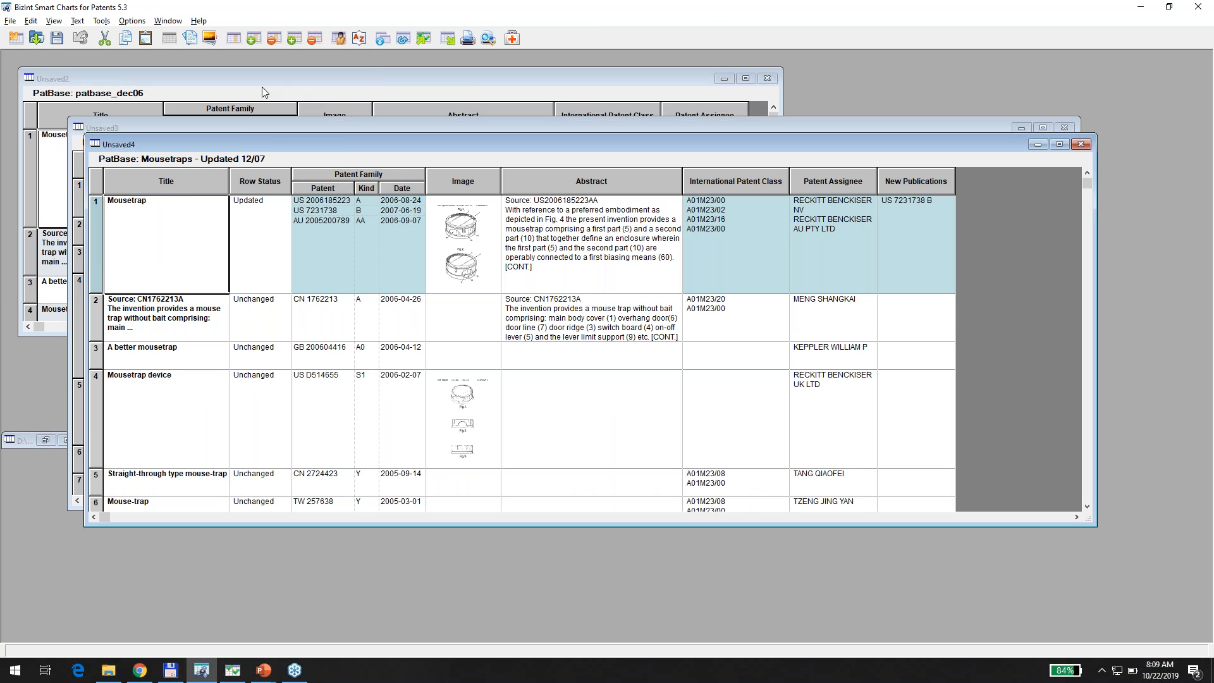
Maximize the updated chart and review Row Status values through the Added records 35–39.
click(1062, 145)
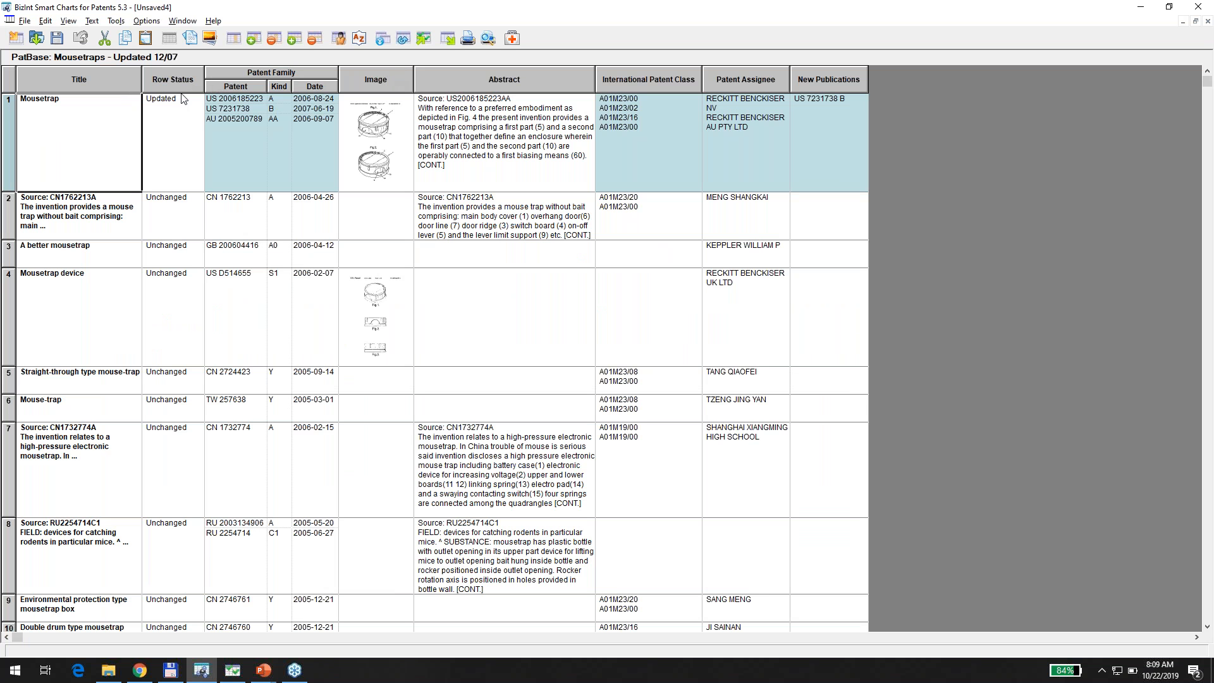
click(169, 127)
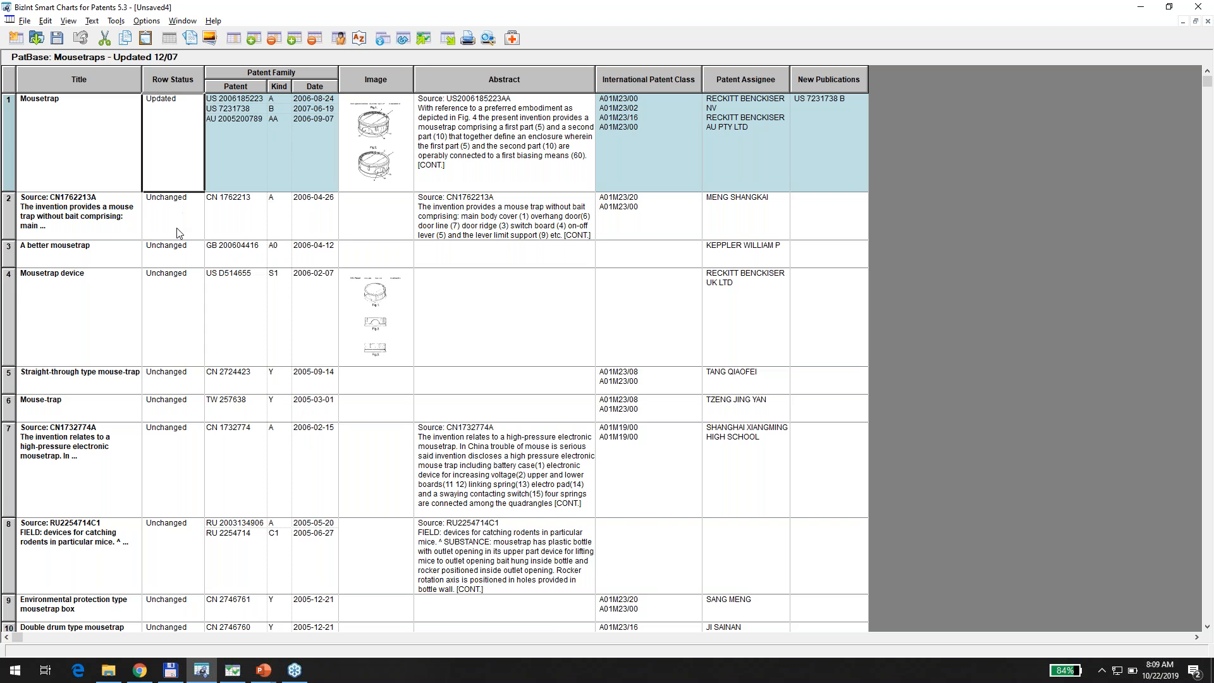
scroll(180, 234, down, 4)
scroll(435, 363, down, 3)
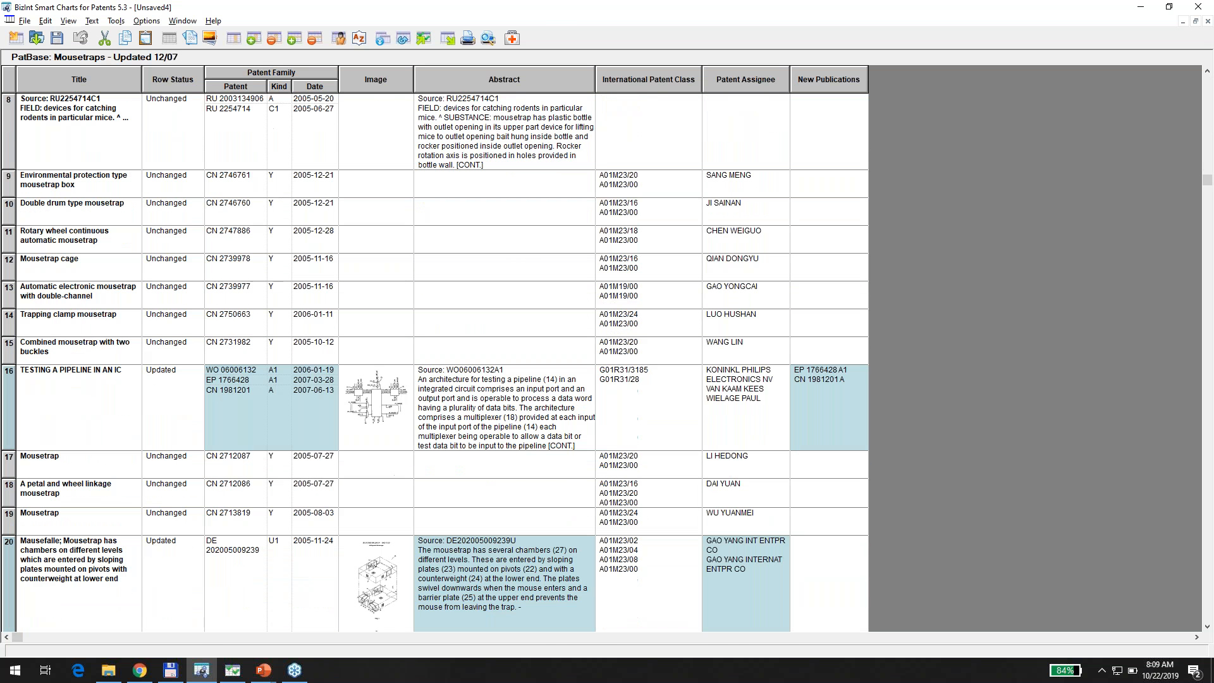
scroll(257, 225, down, 5)
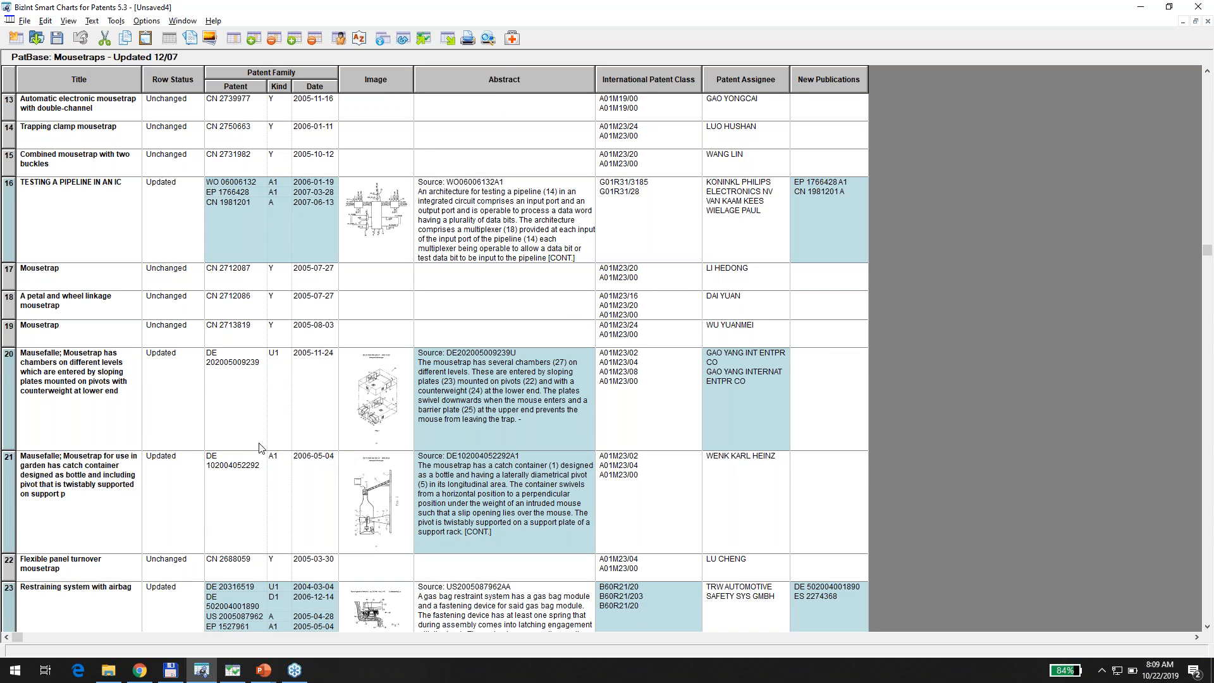
scroll(188, 399, down, 6)
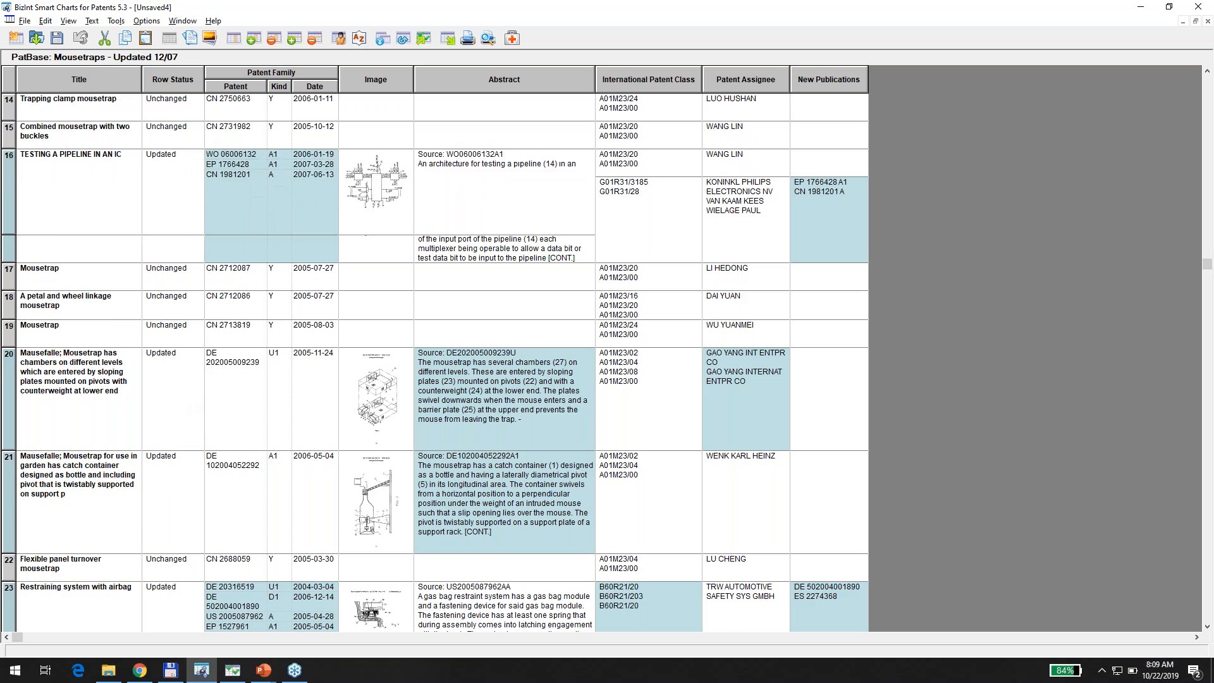
scroll(189, 398, down, 10)
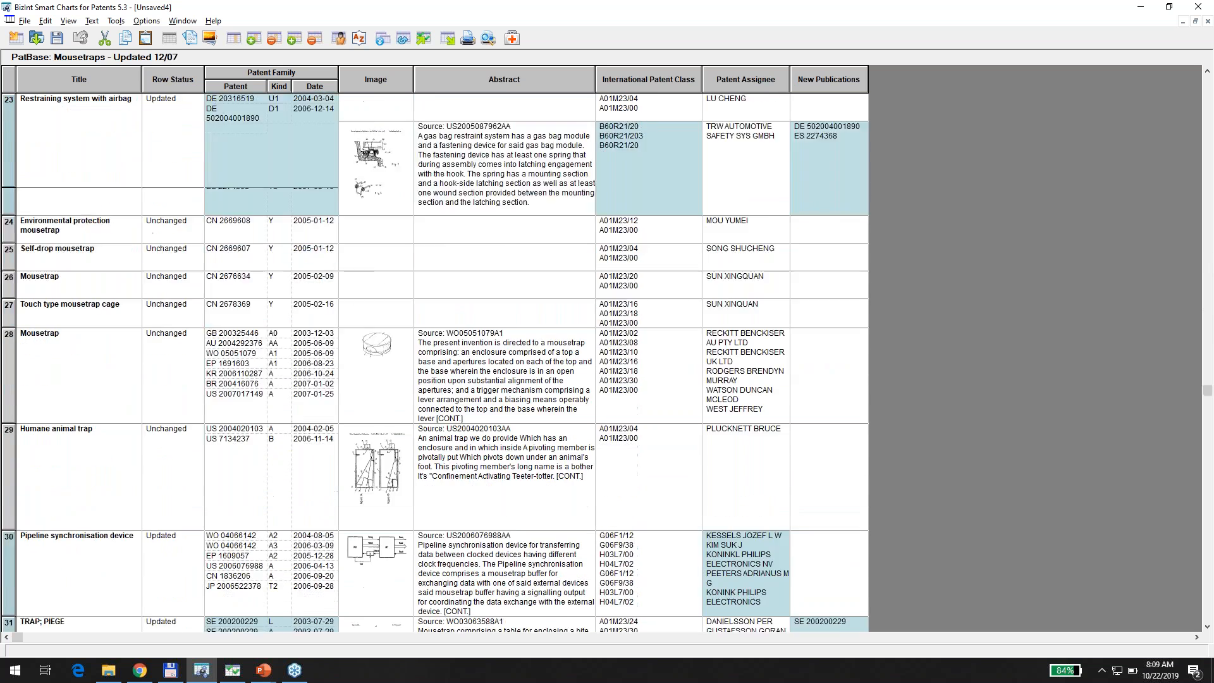
scroll(188, 398, down, 4)
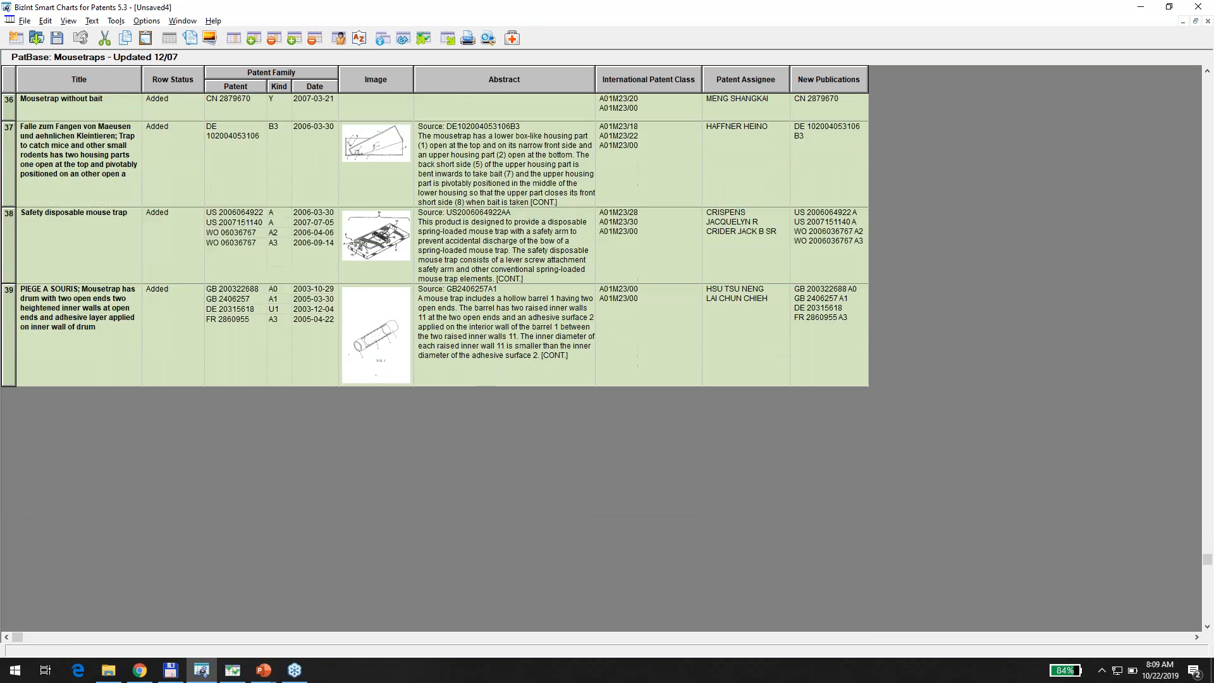
scroll(188, 399, up, 2)
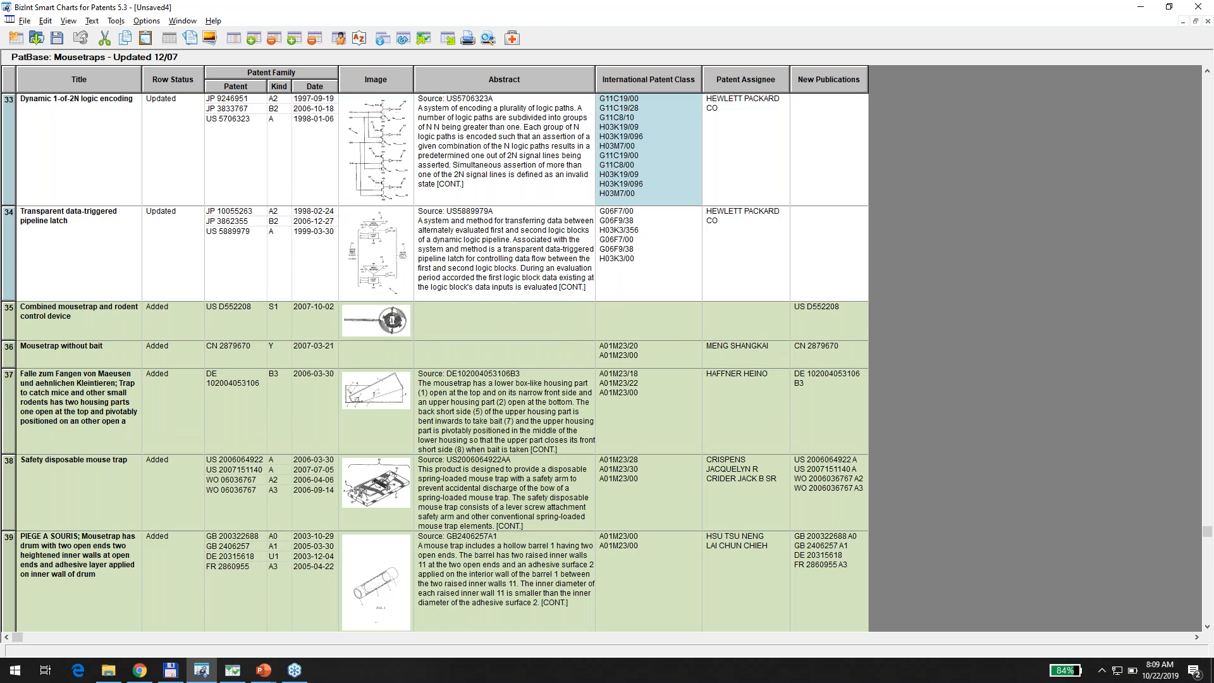
click(176, 266)
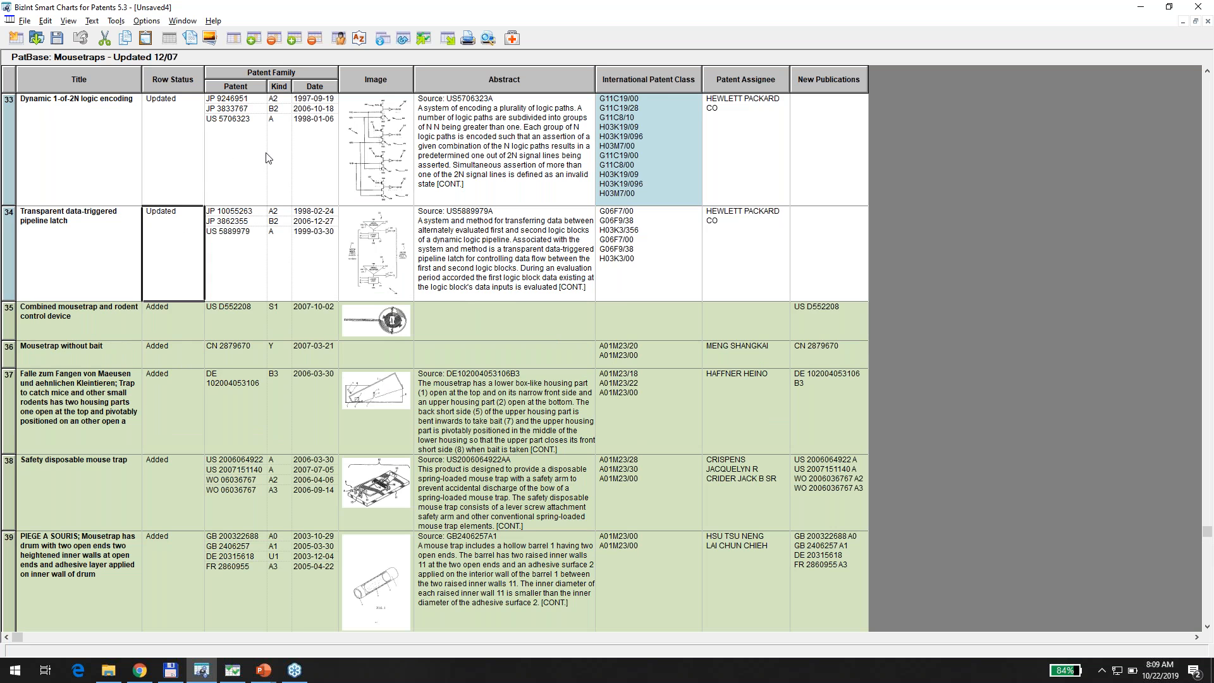
Sort the chart by Row Status descending so Added and Updated rows come first.
click(358, 39)
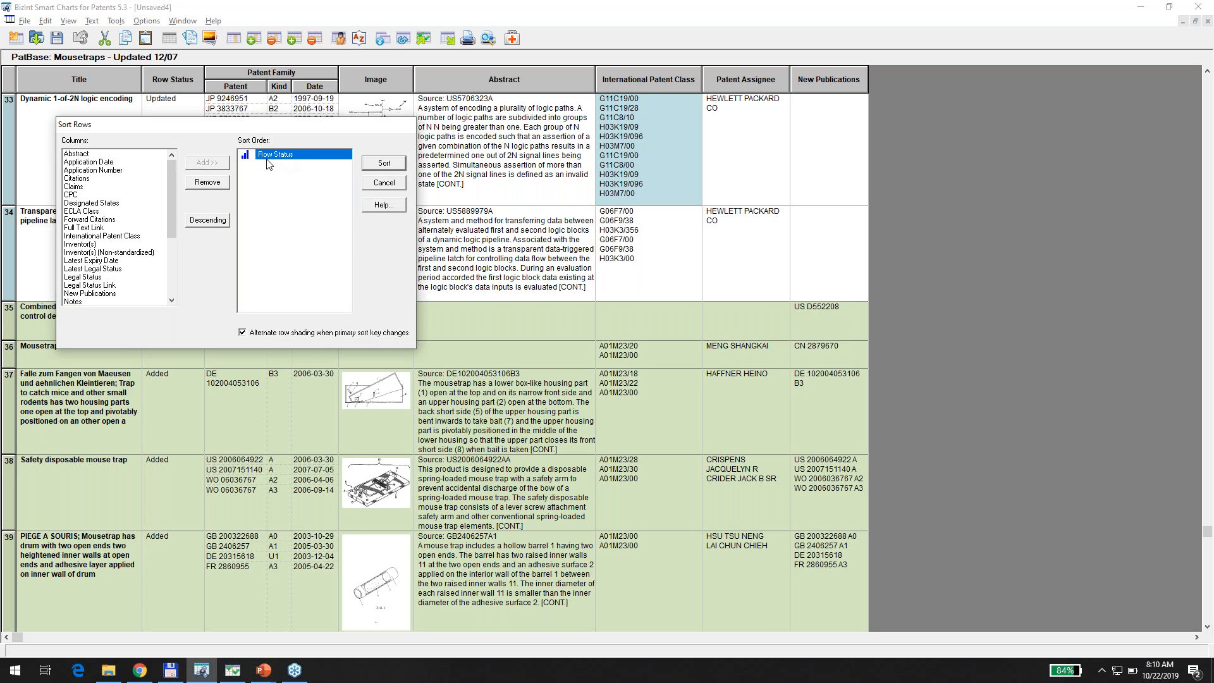
click(208, 221)
click(381, 164)
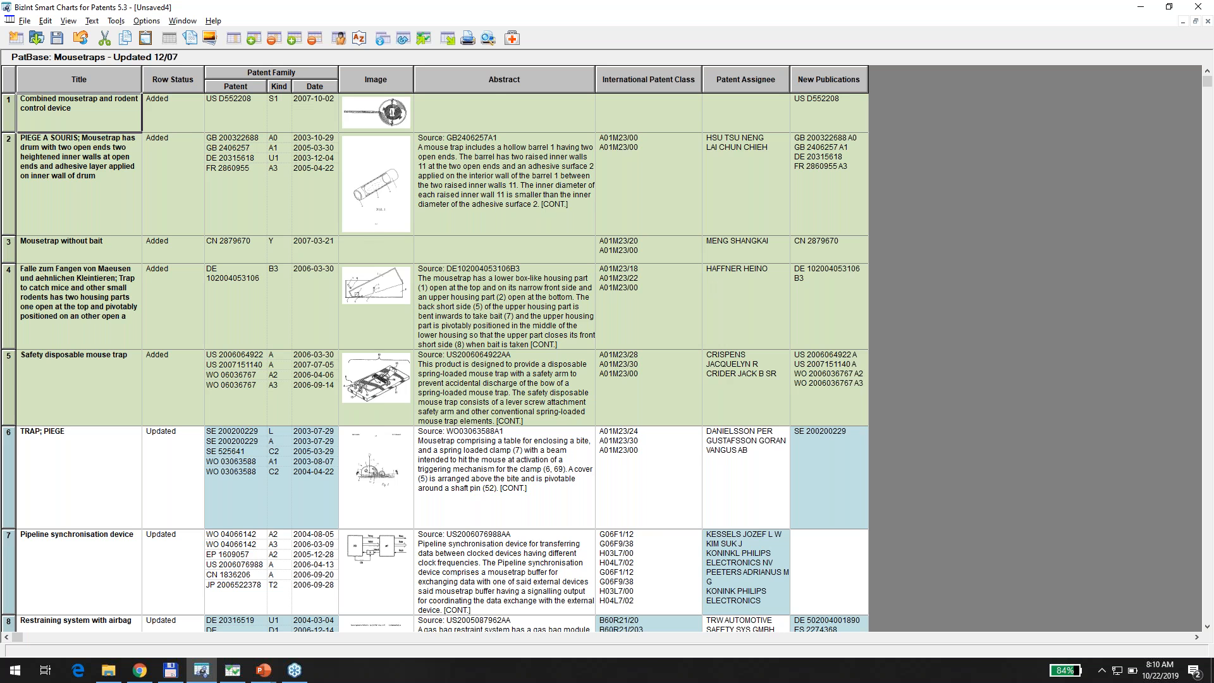
Check the sorted rows, then return to the presentation's New Publications column slide.
scroll(229, 435, down, 1)
scroll(435, 364, down, 10)
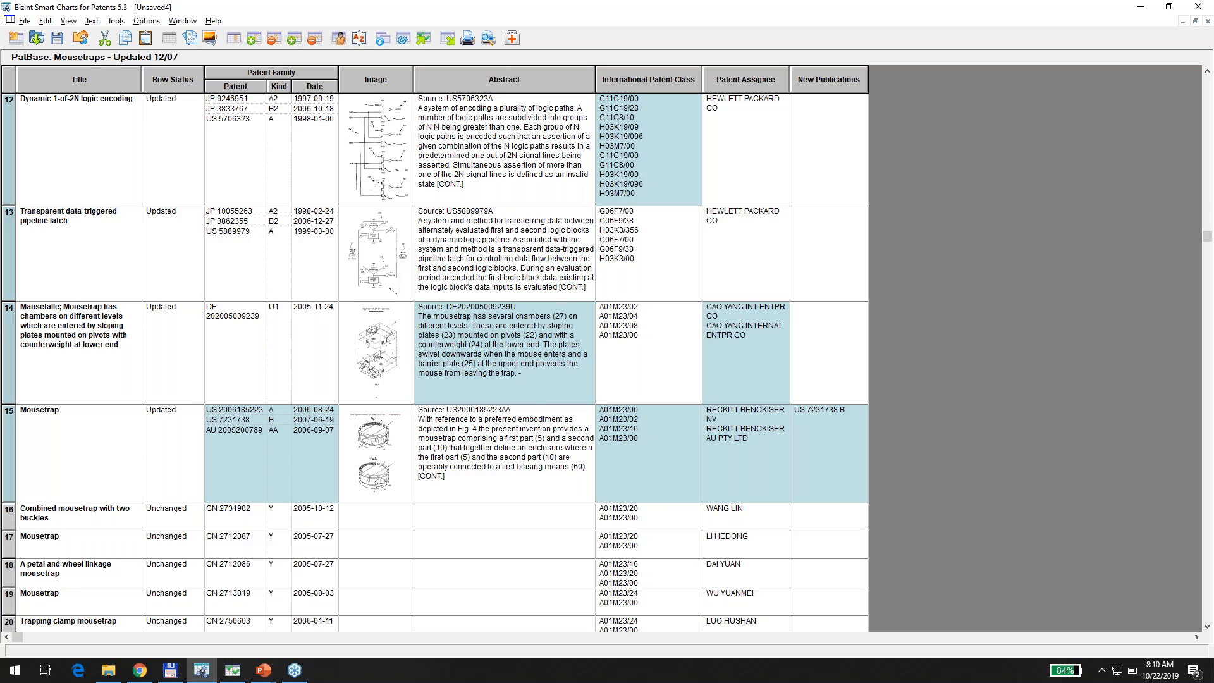
scroll(435, 364, up, 5)
scroll(435, 363, up, 5)
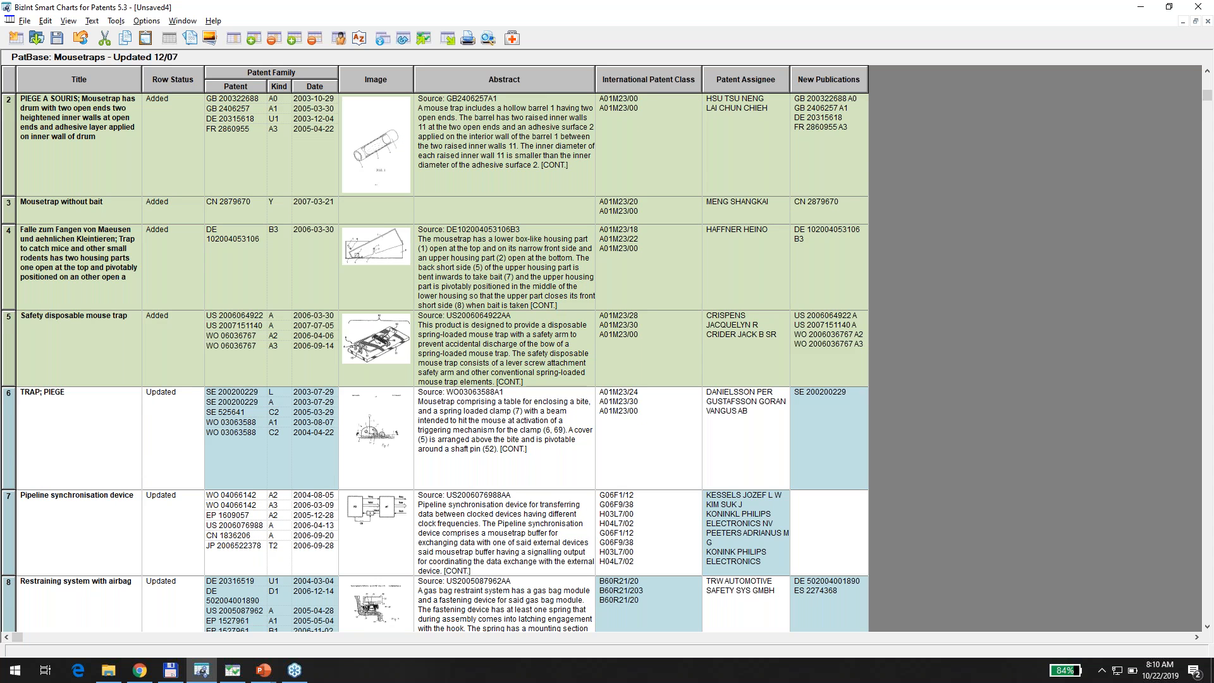
scroll(435, 363, up, 1)
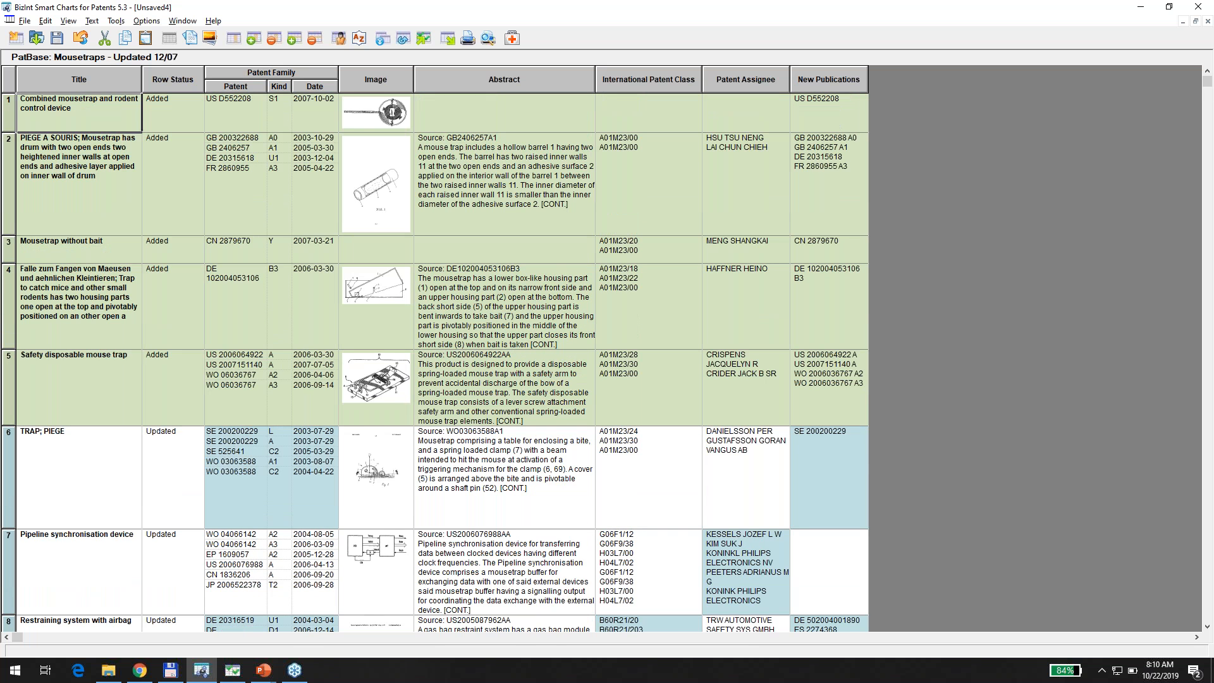
key(ctrl+o)
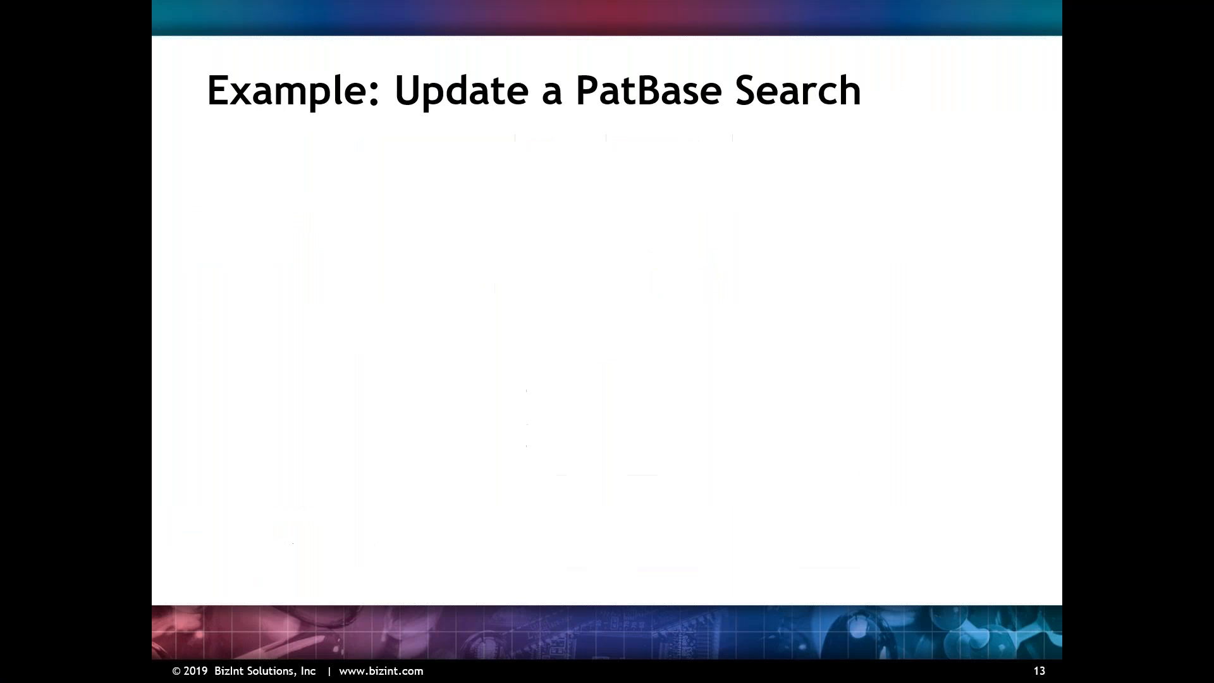
key(Right)
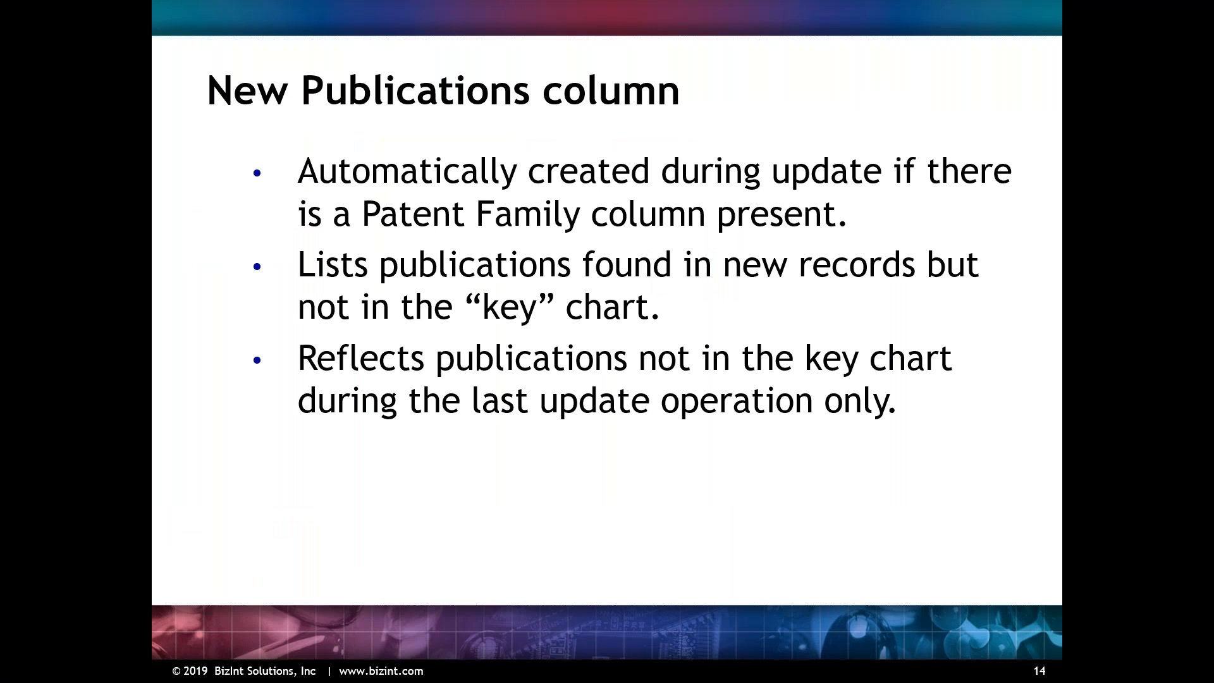